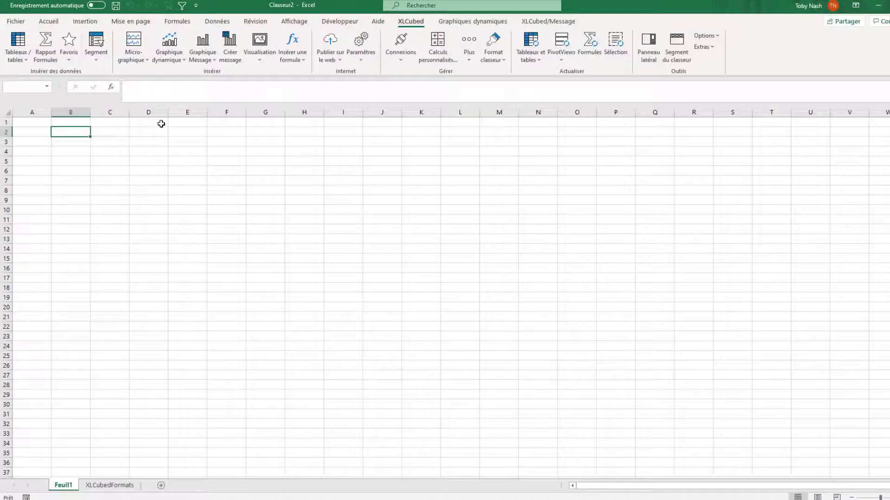
- Insert a dynamic chart at cell B2 and enlarge it to cover about B2:P37
{"action": "left_click", "coordinate": [170, 43]}
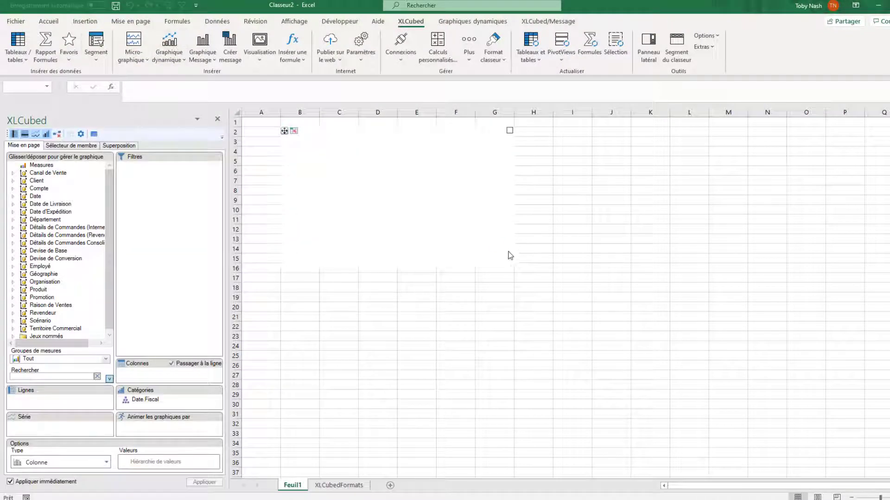
{"action": "left_click_drag", "start_coordinate": [617, 316], "coordinate": [849, 472]}
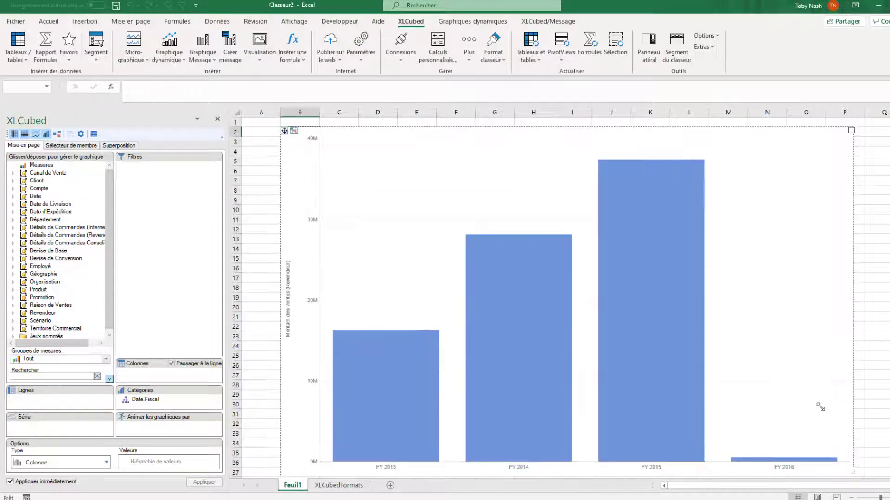
{"action": "right_click", "coordinate": [817, 388]}
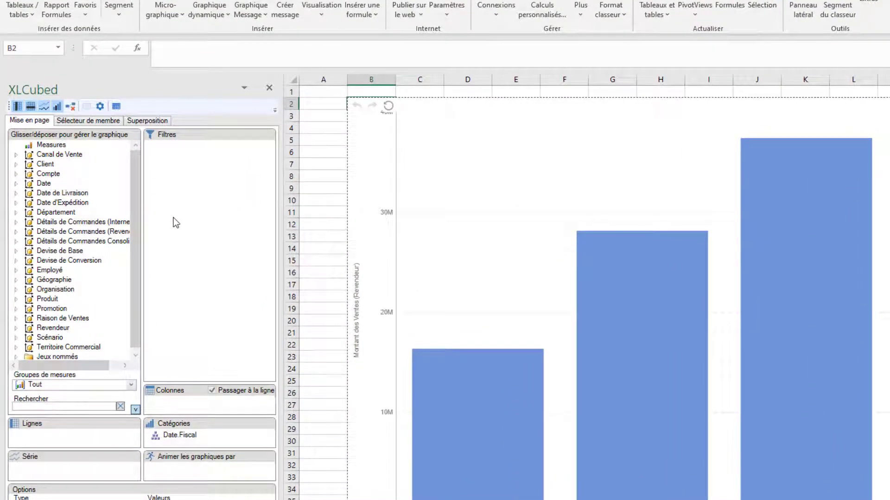
- Replace Date.Fiscal with the Date.Calendrier hierarchy as the chart's categories
{"action": "left_click", "coordinate": [16, 184]}
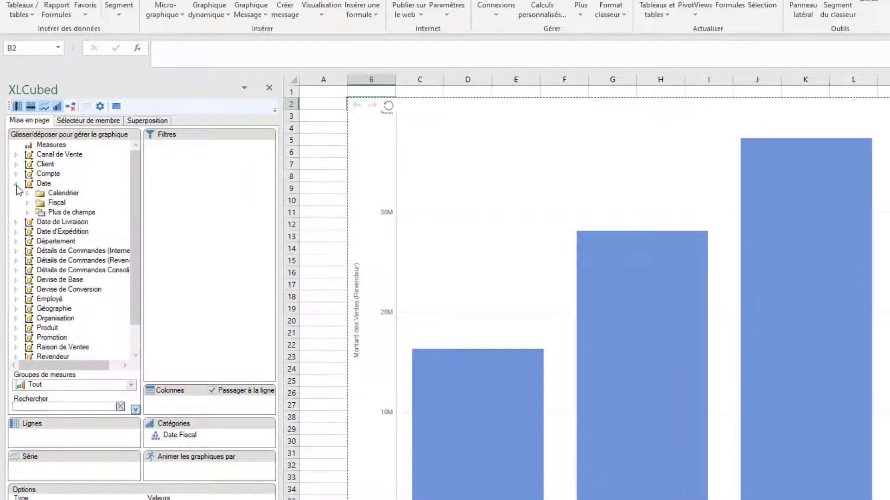
{"action": "left_click", "coordinate": [27, 193]}
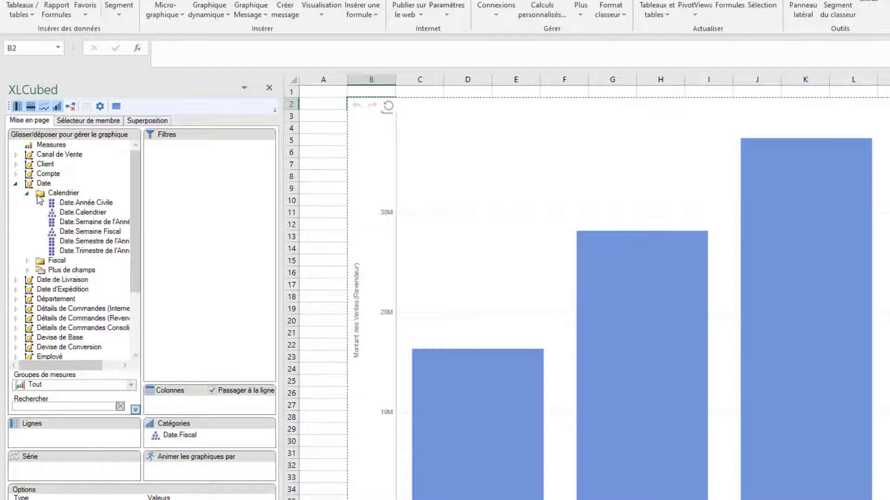
{"action": "left_click", "coordinate": [79, 212]}
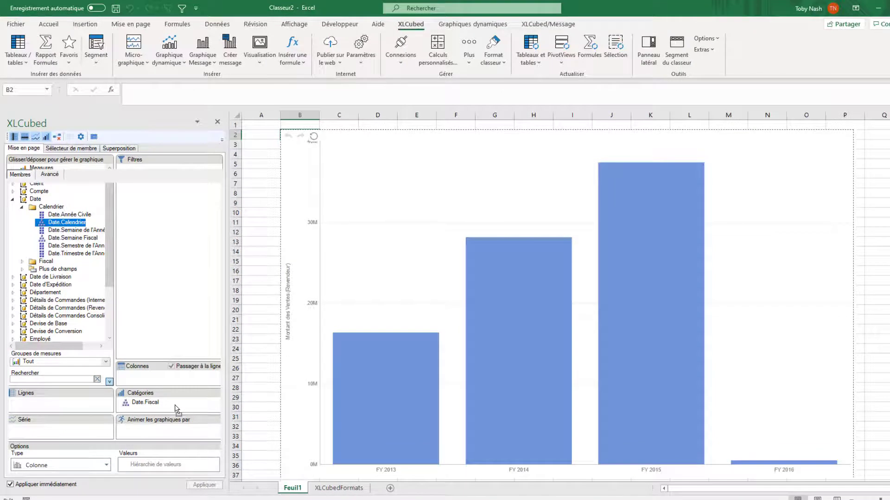
{"action": "left_click_drag", "start_coordinate": [176, 408], "coordinate": [175, 410]}
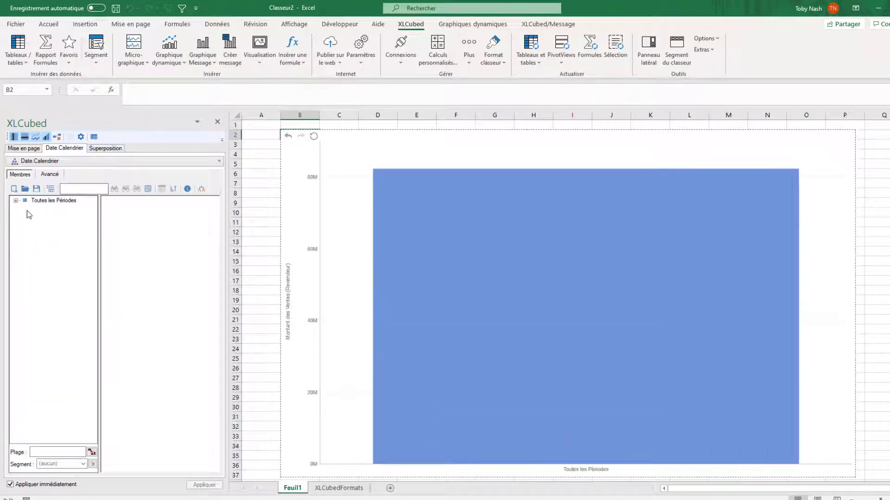
- Select the calendar years CY 2012 through CY 2015 as the Date.Calendrier members
{"action": "left_click", "coordinate": [16, 201]}
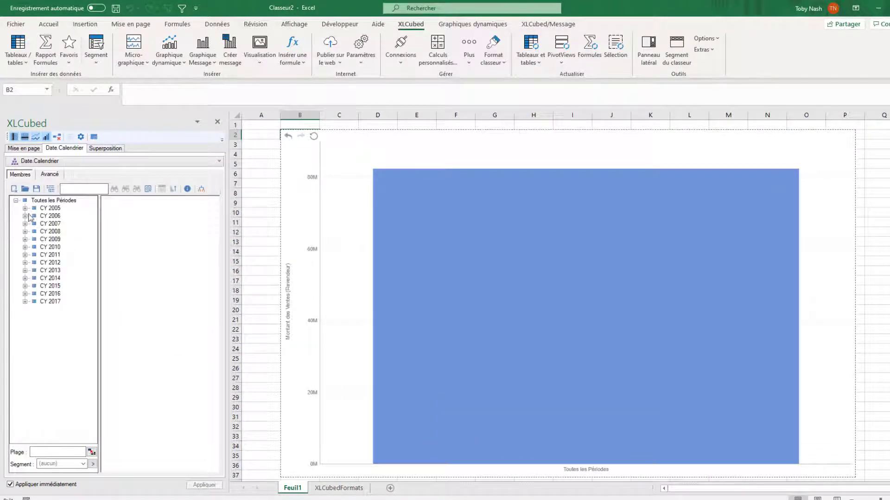
{"action": "left_click", "coordinate": [58, 263]}
{"action": "left_click", "coordinate": [59, 286], "text": "shift"}
{"action": "left_click_drag", "start_coordinate": [60, 285], "coordinate": [131, 296]}
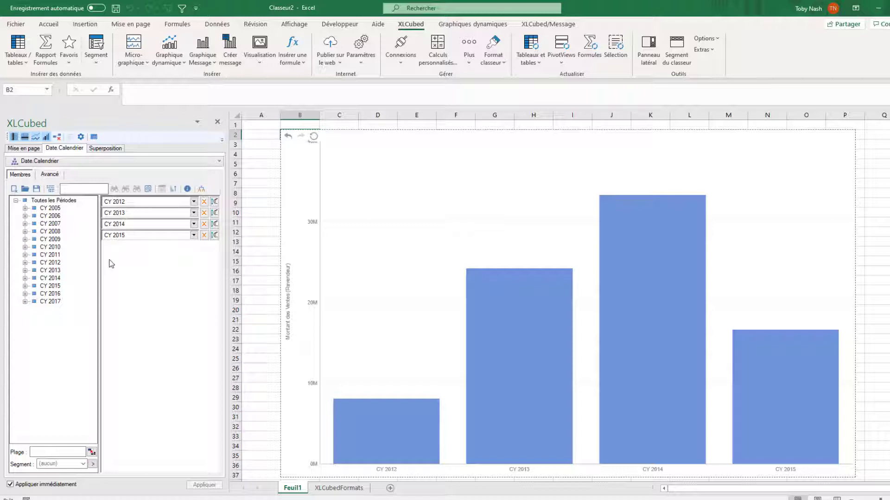
- Split the chart into columns by the Geographie hierarchy, using the Pays level
{"action": "left_click", "coordinate": [21, 148]}
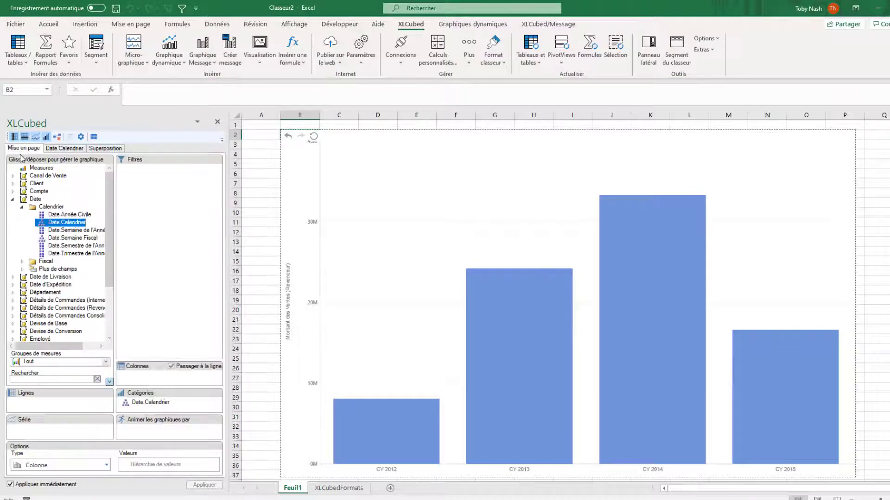
{"action": "left_click", "coordinate": [16, 201]}
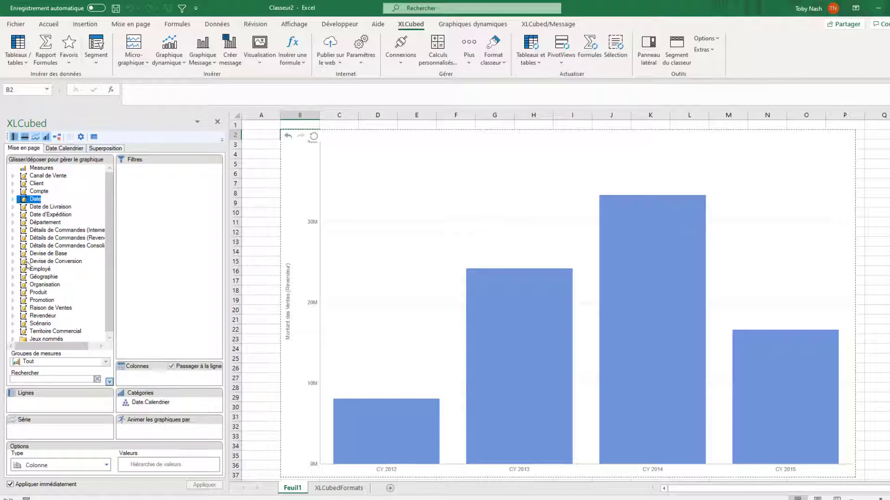
{"action": "left_click", "coordinate": [13, 277]}
{"action": "left_click", "coordinate": [49, 285]}
{"action": "left_click_drag", "start_coordinate": [50, 290], "coordinate": [146, 380]}
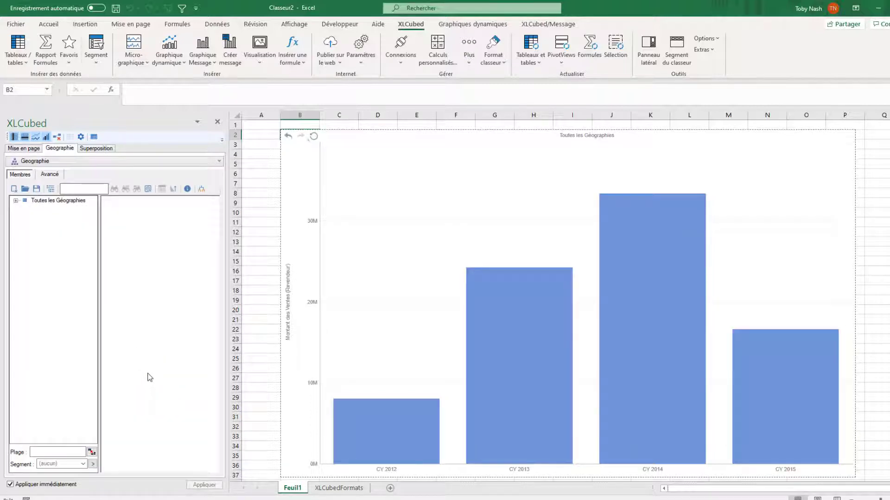
{"action": "left_click", "coordinate": [53, 190]}
{"action": "left_click_drag", "start_coordinate": [37, 208], "coordinate": [125, 223]}
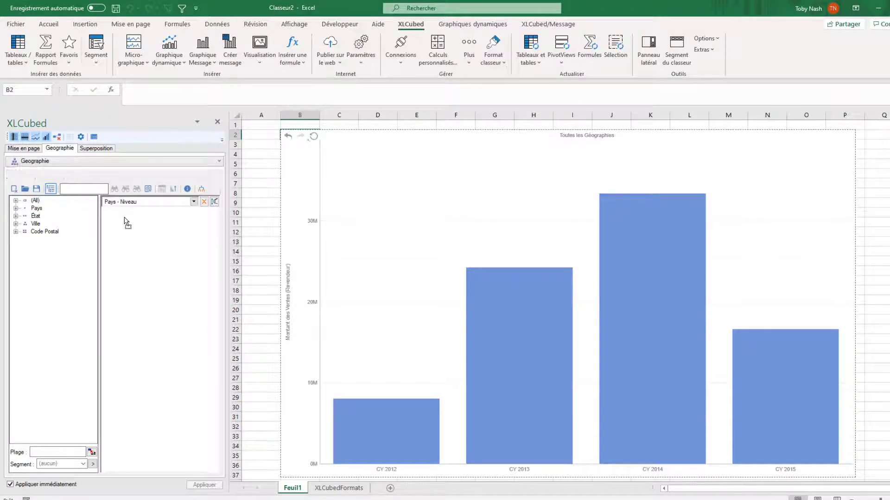
- Add the Catégories des Produits hierarchy from the Produit dimension to the chart's rows
{"action": "left_click", "coordinate": [32, 148]}
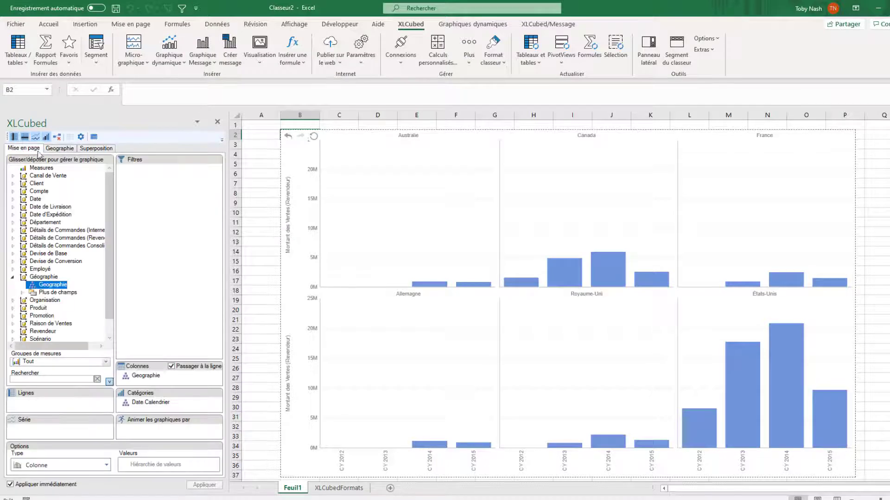
{"action": "left_click", "coordinate": [194, 367]}
{"action": "left_click", "coordinate": [14, 278]}
{"action": "left_click", "coordinate": [13, 292]}
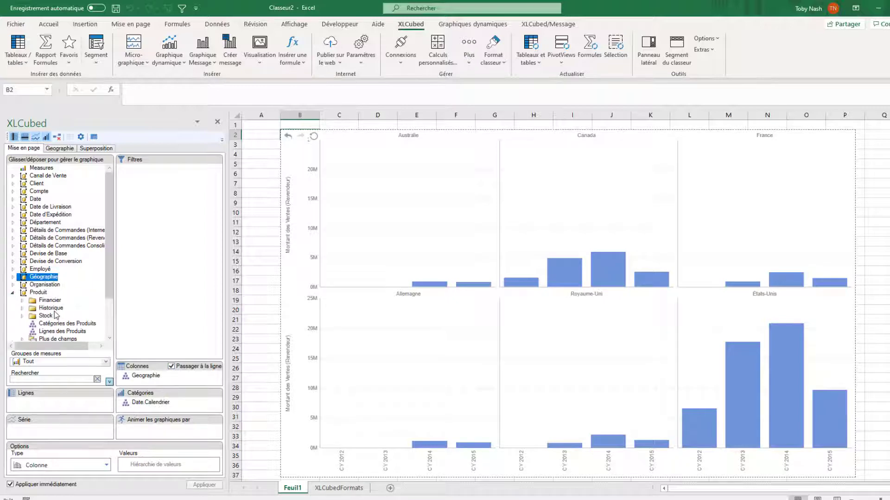
{"action": "left_click_drag", "start_coordinate": [57, 326], "coordinate": [84, 408]}
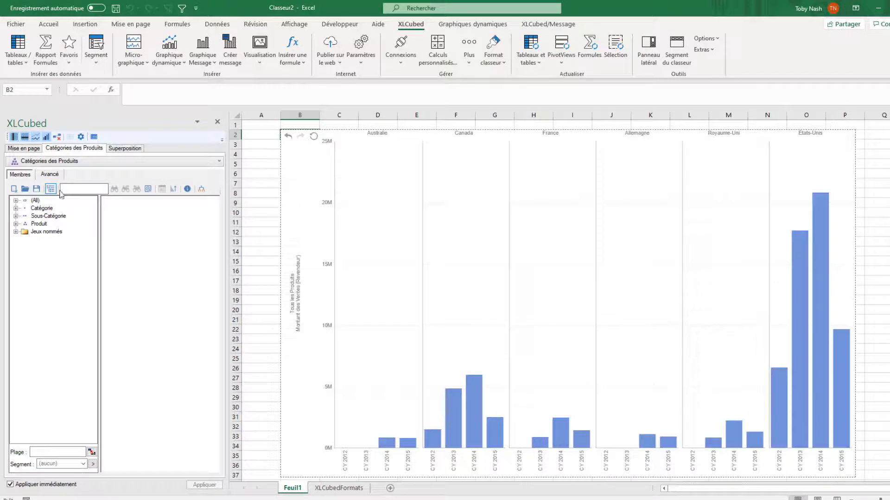
- Select VTT, Vélo de route and Vélo de randonnée under Vélo as the product members for the rows
{"action": "left_click", "coordinate": [51, 188]}
{"action": "left_click", "coordinate": [15, 200]}
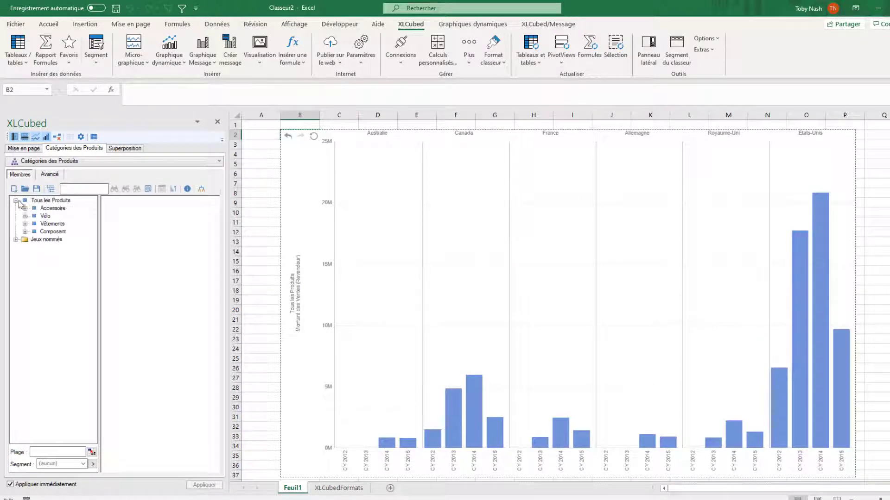
{"action": "left_click", "coordinate": [25, 216]}
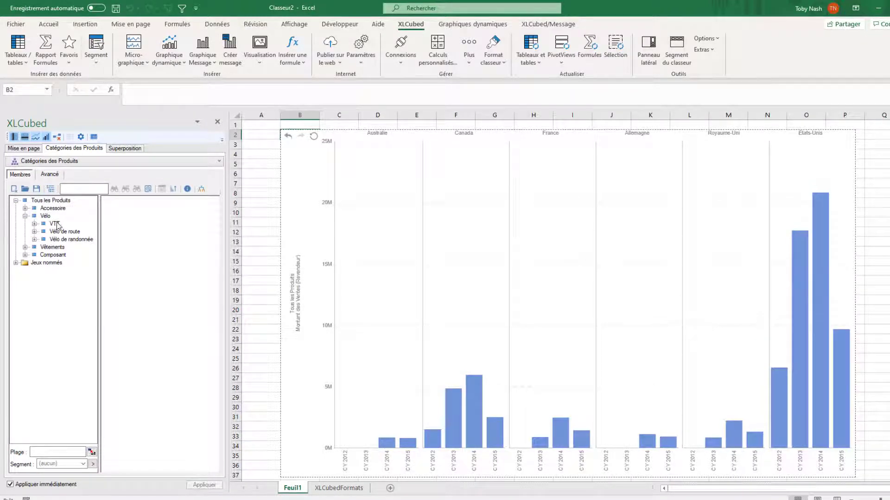
{"action": "left_click", "coordinate": [55, 224]}
{"action": "left_click", "coordinate": [68, 239], "text": "shift"}
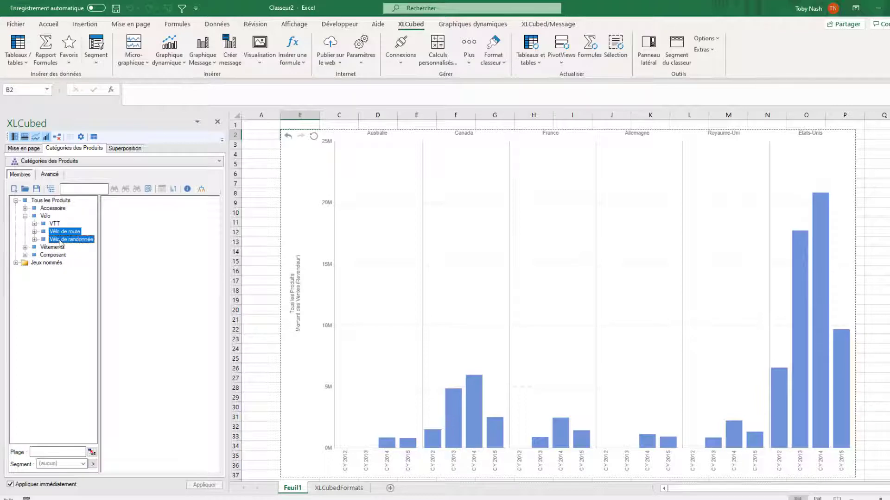
{"action": "left_click_drag", "start_coordinate": [106, 246], "coordinate": [141, 251]}
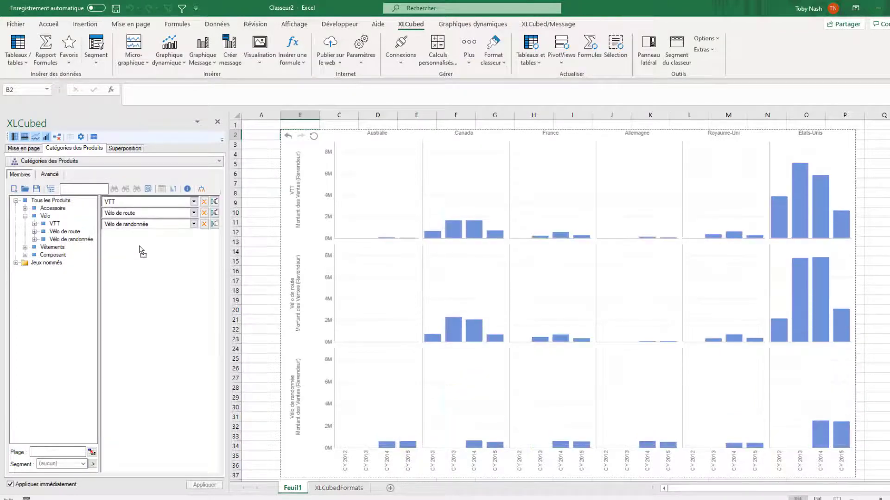
- Add the Type de Revendeur hierarchy as the chart's series, using the Type d'Affaires level
{"action": "left_click", "coordinate": [37, 150]}
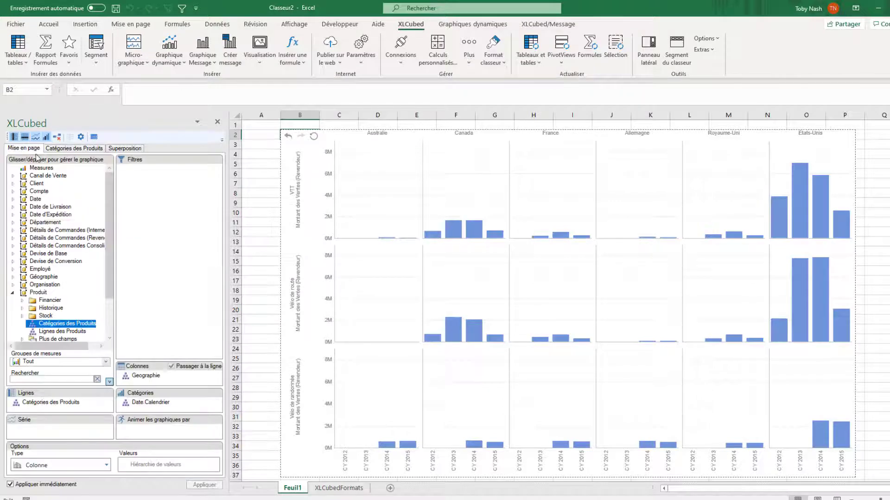
{"action": "left_click", "coordinate": [13, 293]}
{"action": "left_click", "coordinate": [13, 316]}
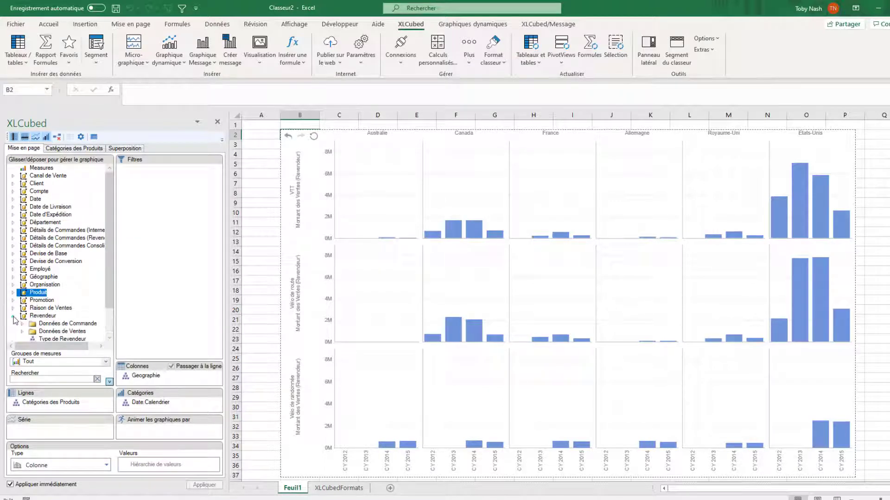
{"action": "scroll", "coordinate": [60, 268], "scroll_direction": "down", "scroll_amount": 2}
{"action": "left_click_drag", "start_coordinate": [62, 306], "coordinate": [64, 436]}
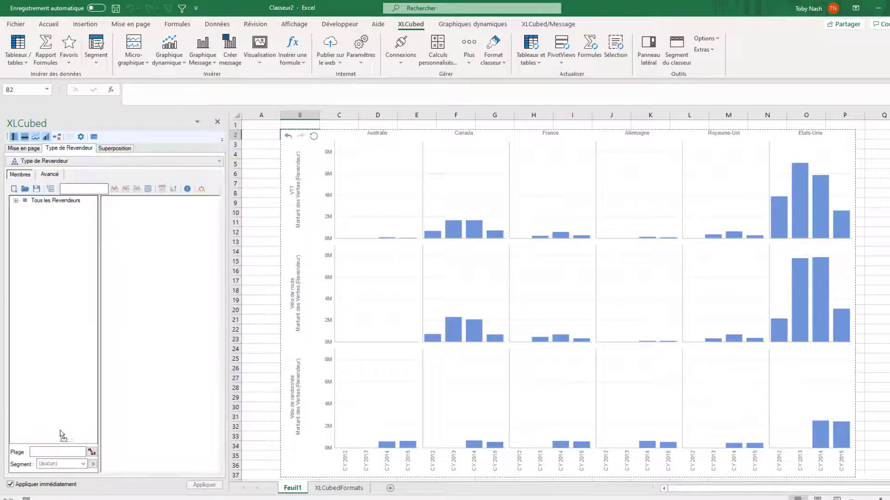
{"action": "left_click", "coordinate": [51, 188]}
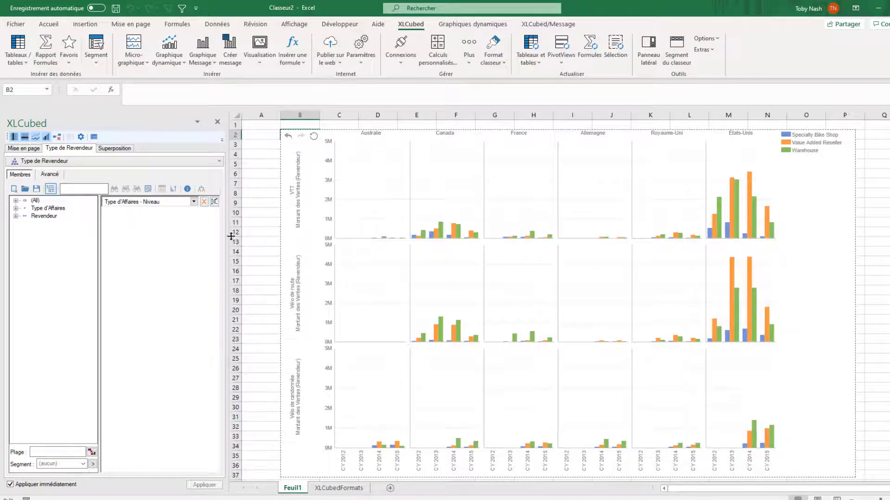
- Place the legend below the chart and reduce the height of the legend area to one line
{"action": "right_click", "coordinate": [765, 203]}
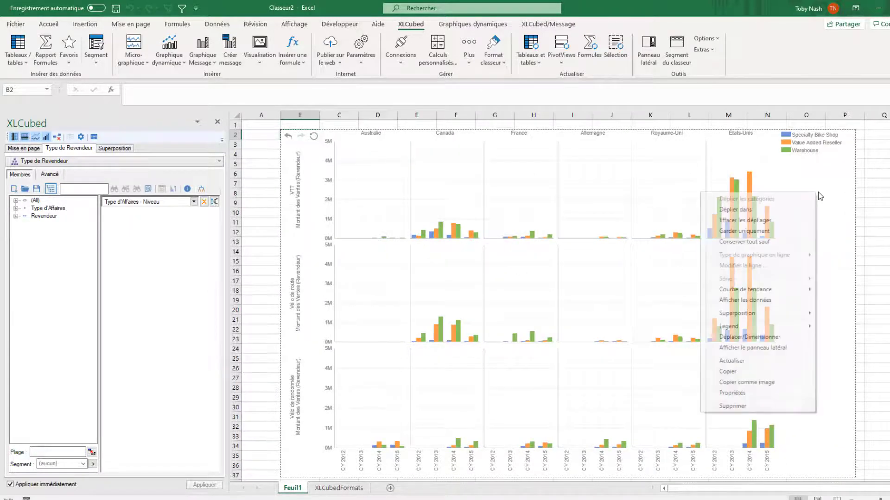
{"action": "mouse_move", "coordinate": [805, 325]}
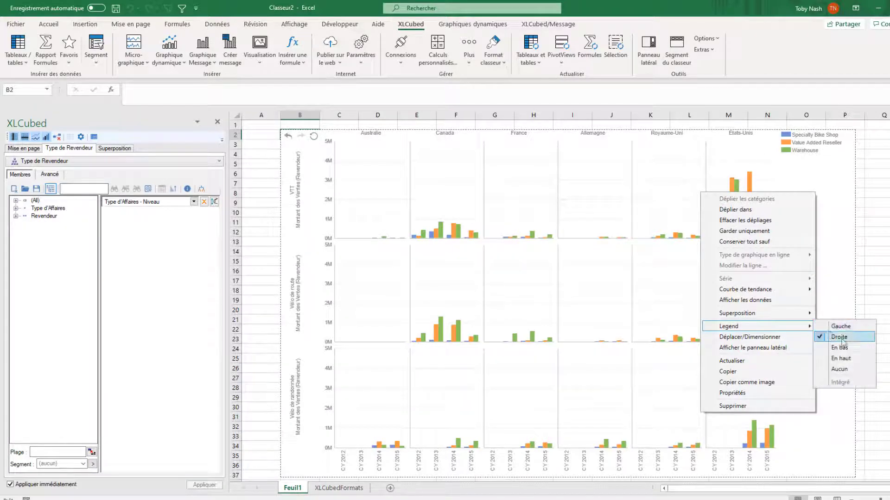
{"action": "left_click", "coordinate": [847, 349]}
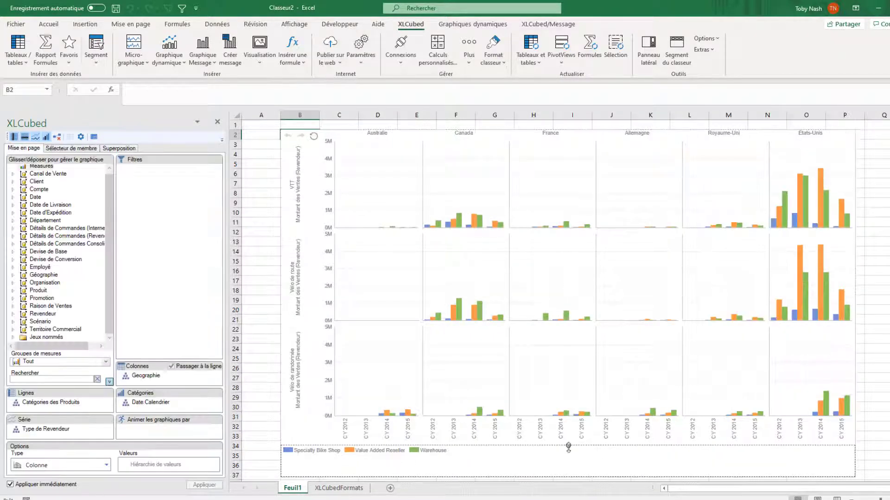
{"action": "left_click_drag", "start_coordinate": [568, 446], "coordinate": [568, 467]}
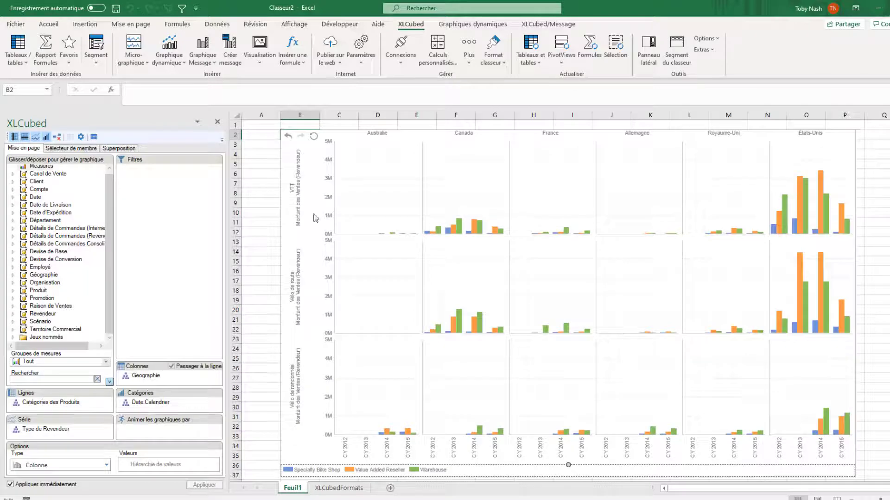
- Insert a drop-down slicer in cell A1 on the Geographie hierarchy at the Pays level, with multi-member selection
{"action": "left_click", "coordinate": [262, 122]}
{"action": "left_click", "coordinate": [96, 46]}
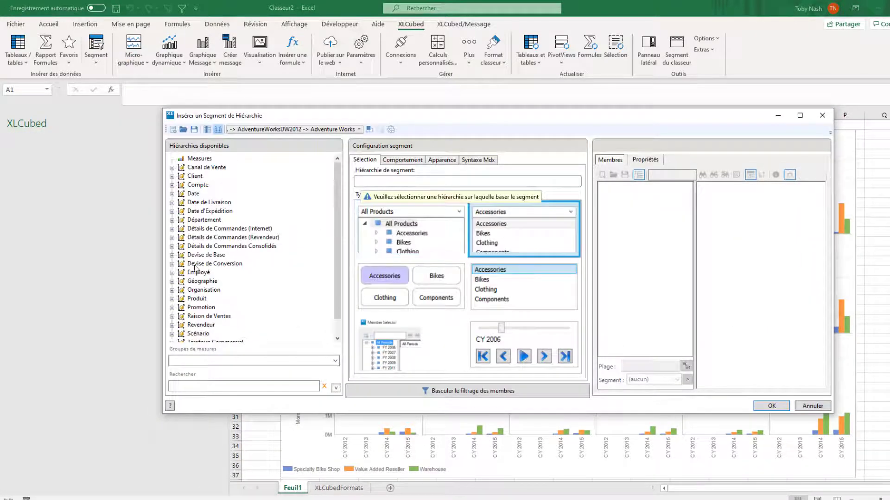
{"action": "left_click", "coordinate": [172, 282]}
{"action": "left_click_drag", "start_coordinate": [193, 288], "coordinate": [393, 182]}
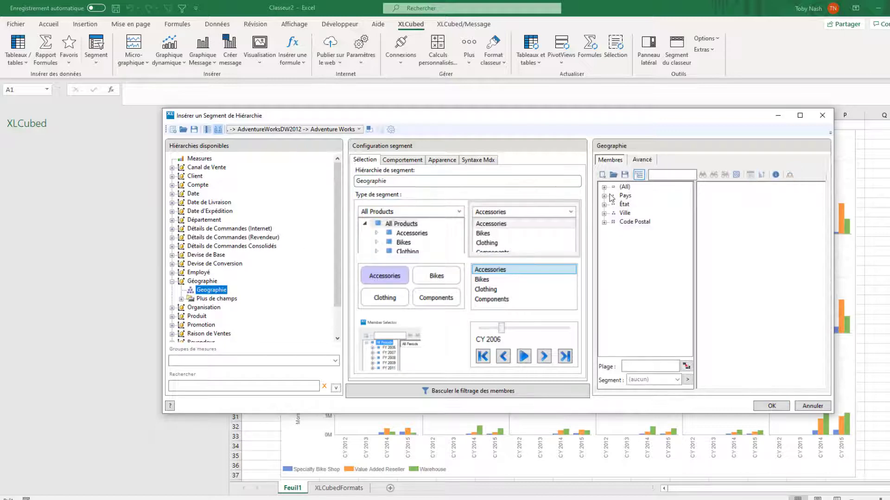
{"action": "left_click", "coordinate": [402, 160]}
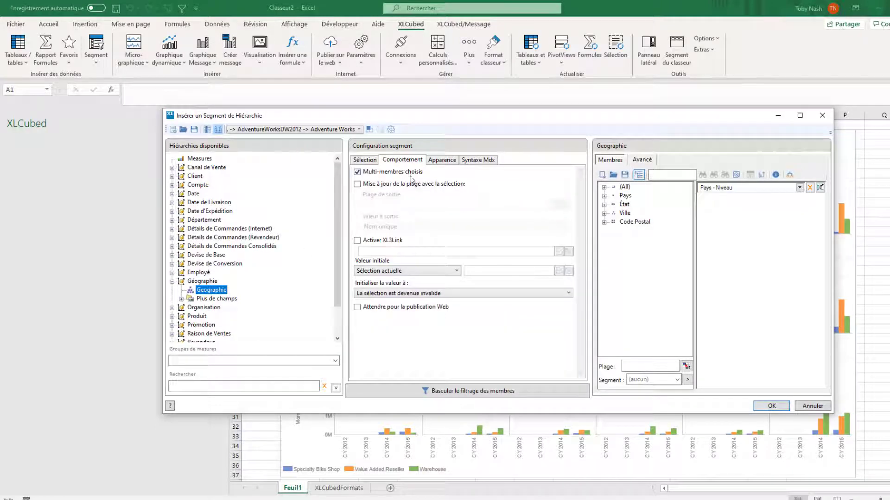
{"action": "left_click", "coordinate": [782, 406]}
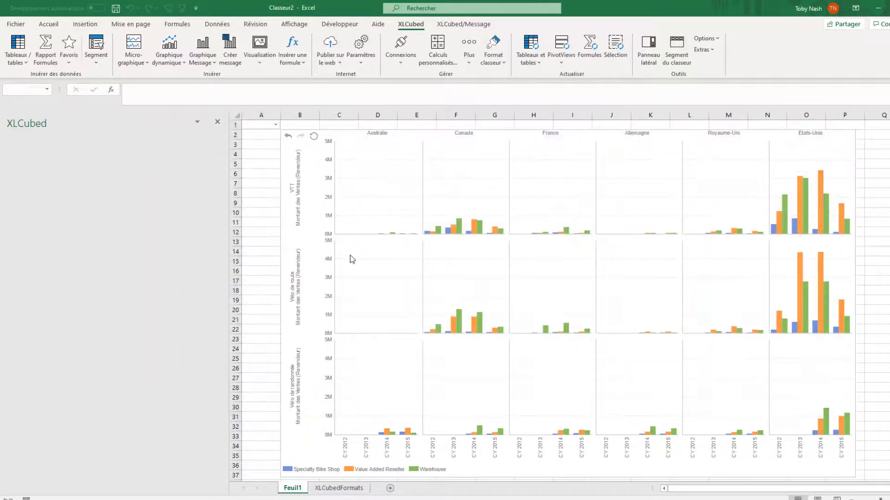
- Select France, Allemagne and Royaume-Uni in the country slicer
{"action": "left_click", "coordinate": [275, 124]}
{"action": "left_click", "coordinate": [249, 157]}
{"action": "left_click", "coordinate": [249, 167]}
{"action": "left_click", "coordinate": [249, 177]}
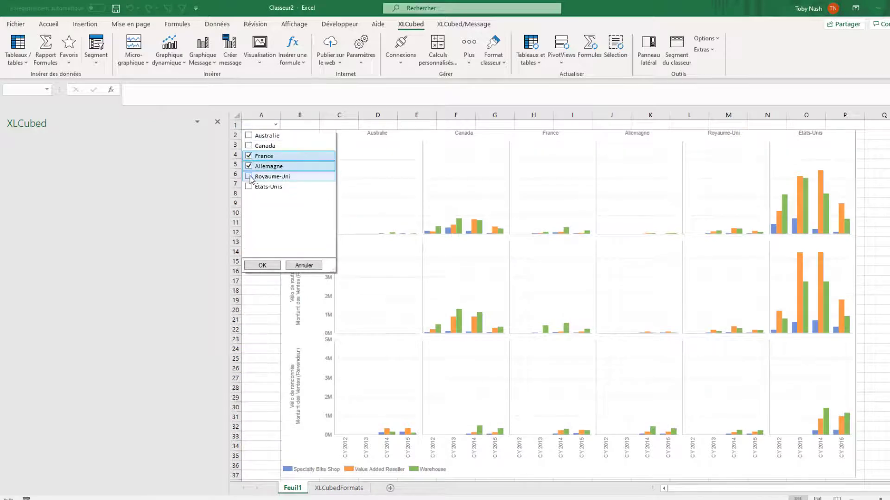
{"action": "left_click", "coordinate": [262, 265]}
- Replace the Pays level in the chart's Geographie column hierarchy with the slicer in cell A1 of Feuil1
{"action": "left_click", "coordinate": [366, 202]}
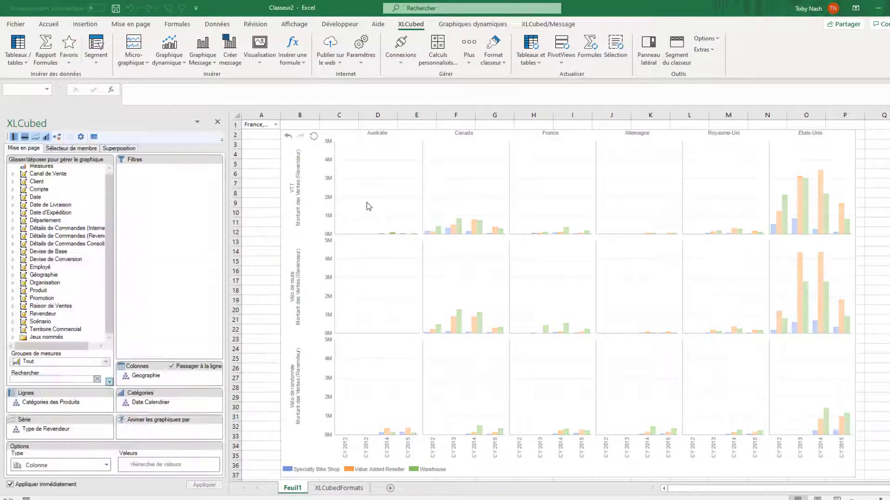
{"action": "left_click", "coordinate": [160, 376]}
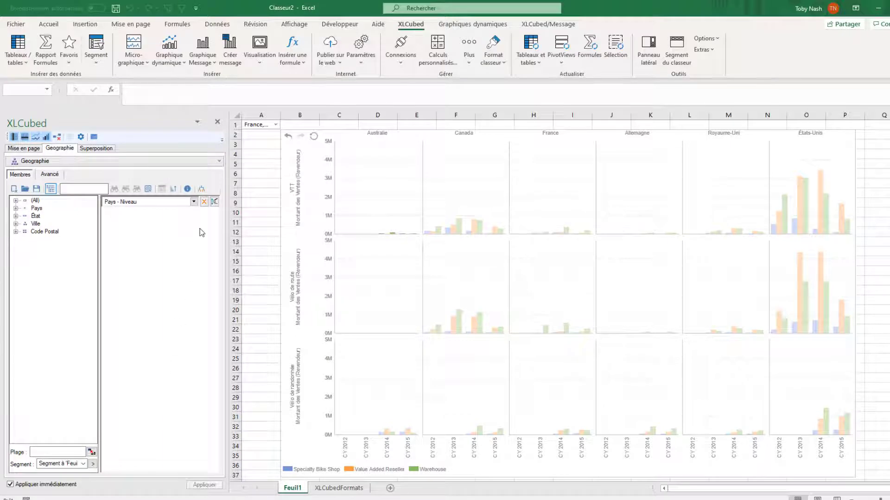
{"action": "left_click", "coordinate": [204, 202]}
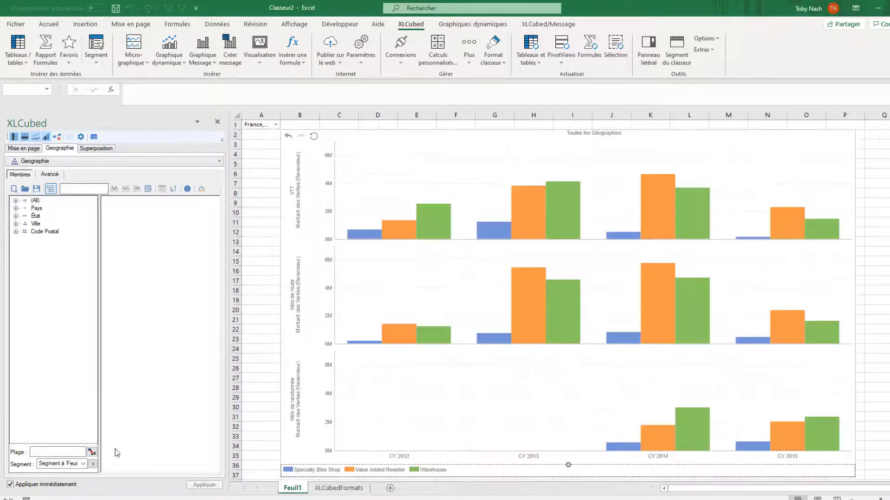
{"action": "left_click", "coordinate": [93, 464]}
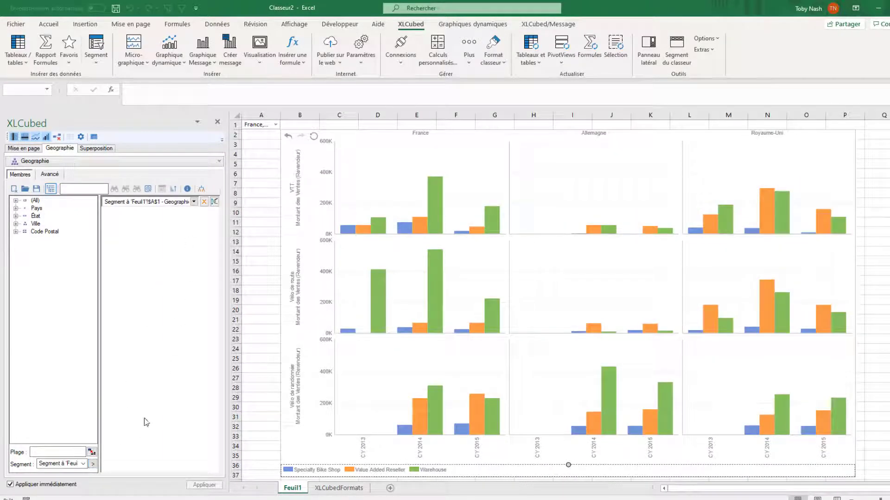
- Deselect Allemagne and Royaume-Uni in the country slicer so that only France is charted
{"action": "left_click", "coordinate": [275, 125]}
{"action": "left_click", "coordinate": [273, 166]}
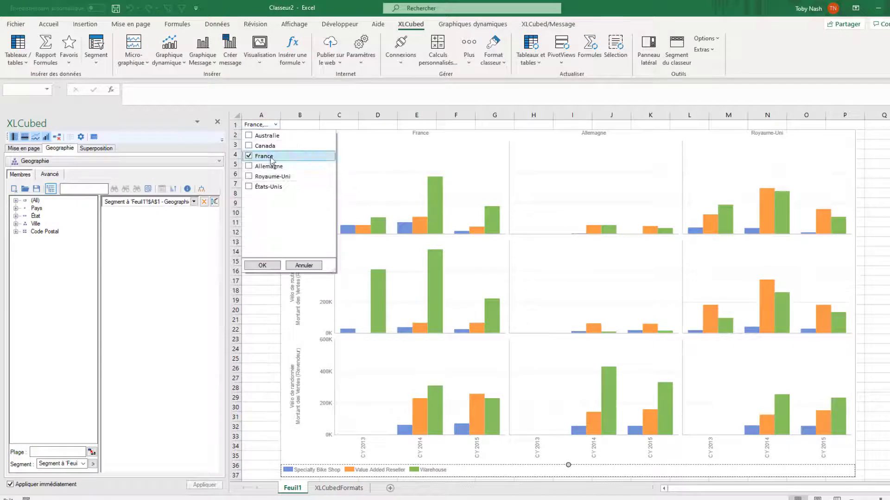
{"action": "left_click", "coordinate": [273, 176]}
{"action": "left_click", "coordinate": [260, 265]}
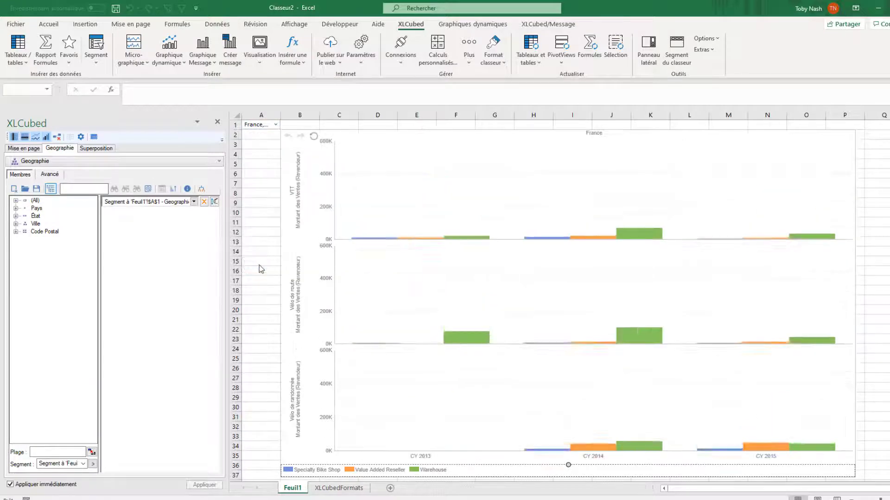
- Reselect Allemagne and Royaume-Uni alongside France in the country slicer
{"action": "left_click", "coordinate": [276, 125]}
{"action": "left_click", "coordinate": [249, 166]}
{"action": "left_click", "coordinate": [250, 177]}
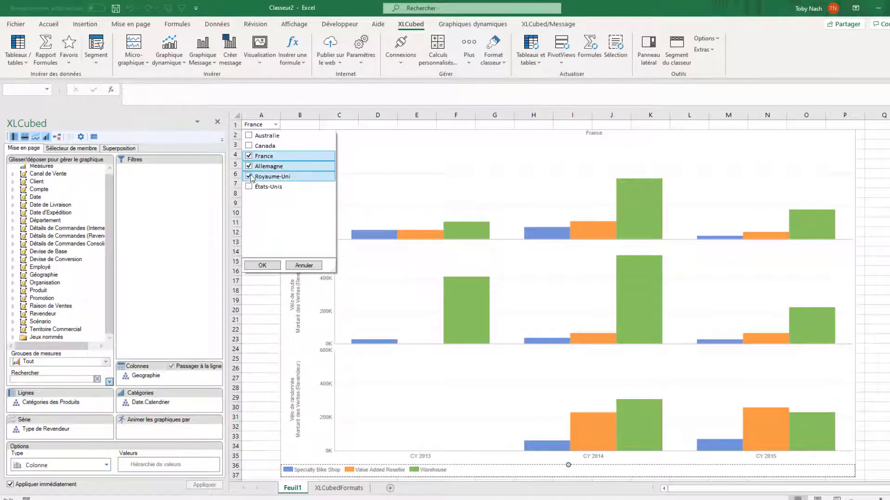
{"action": "left_click", "coordinate": [258, 266]}
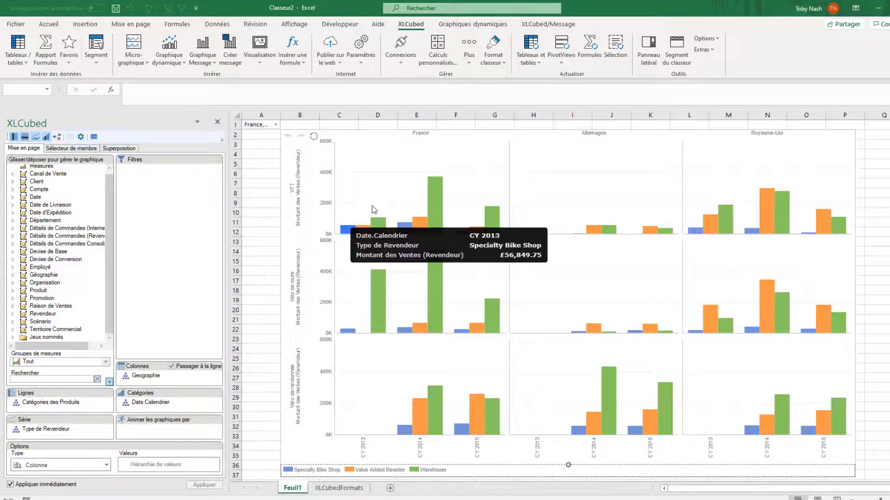
- Drill the chart's France column down one geographic level, and reset it by undoing and clearing the drill
{"action": "right_click", "coordinate": [426, 134]}
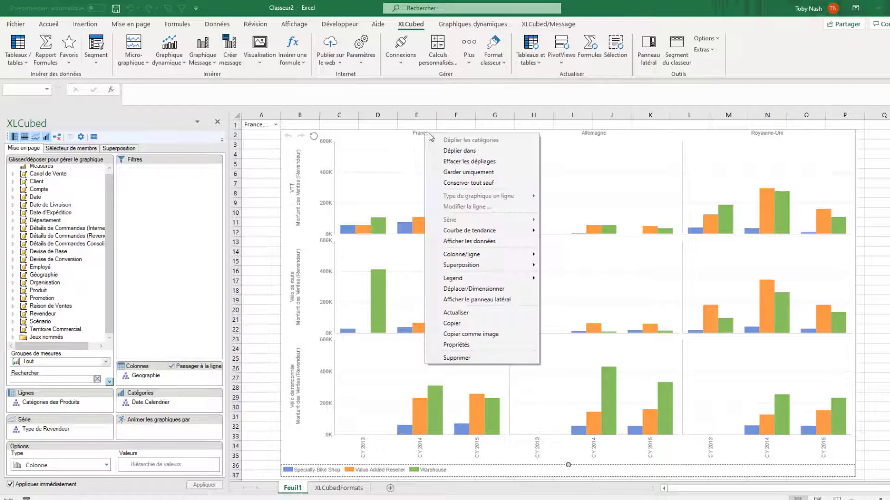
{"action": "left_click", "coordinate": [478, 153]}
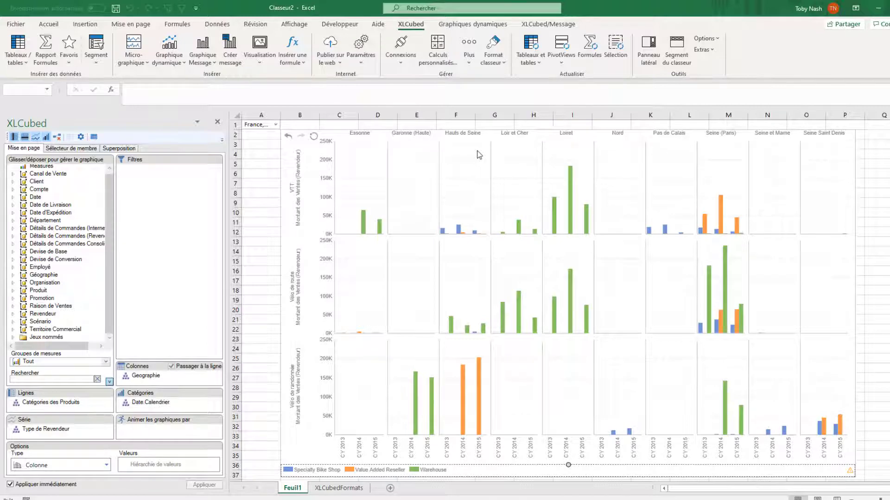
{"action": "left_click", "coordinate": [292, 139]}
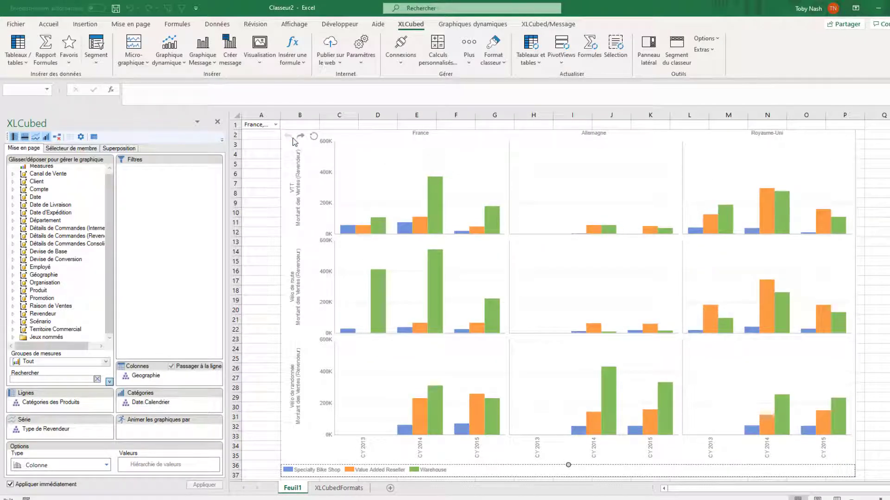
{"action": "right_click", "coordinate": [396, 144]}
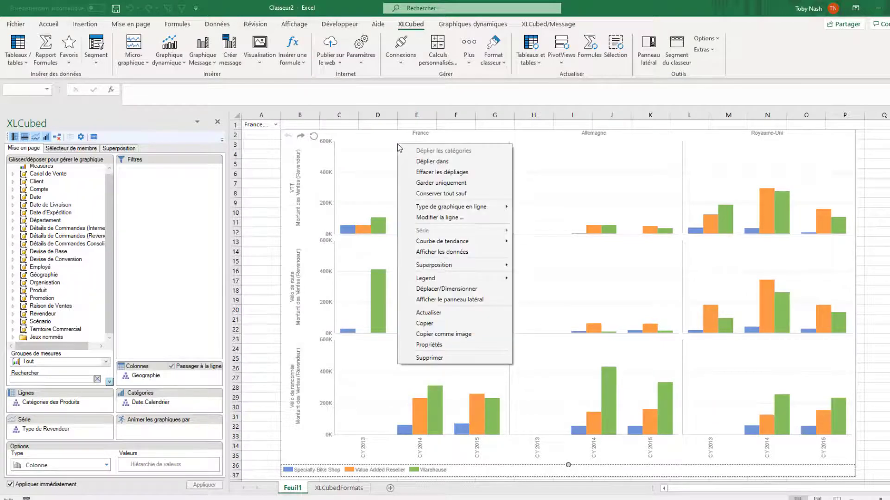
{"action": "left_click", "coordinate": [447, 174]}
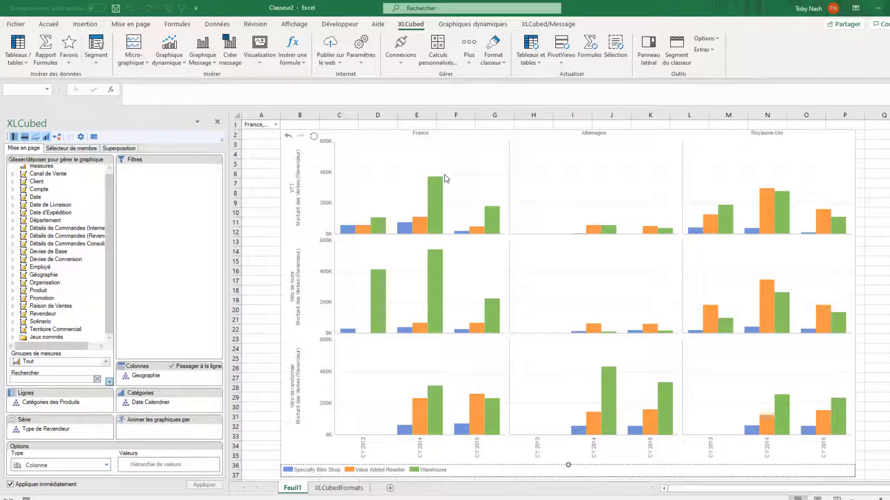
- Keep only the France VTT panel of the chart and drill France down to the next geographic level
{"action": "right_click", "coordinate": [444, 175]}
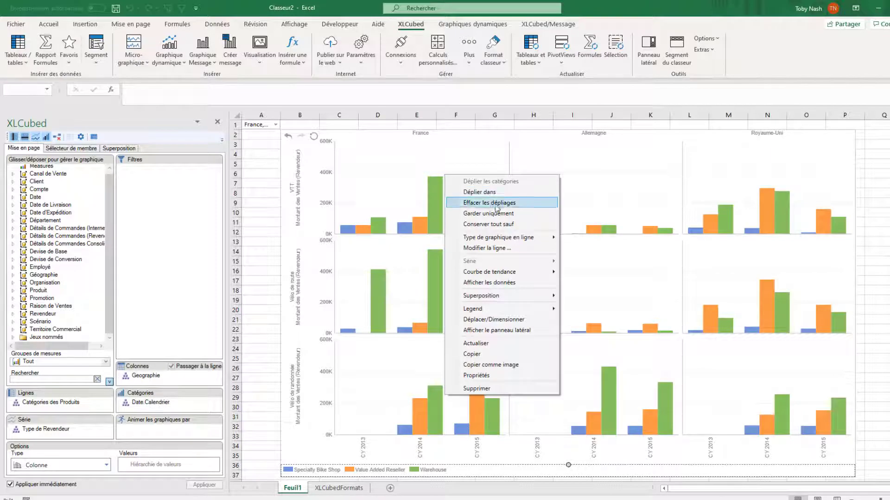
{"action": "left_click", "coordinate": [496, 218]}
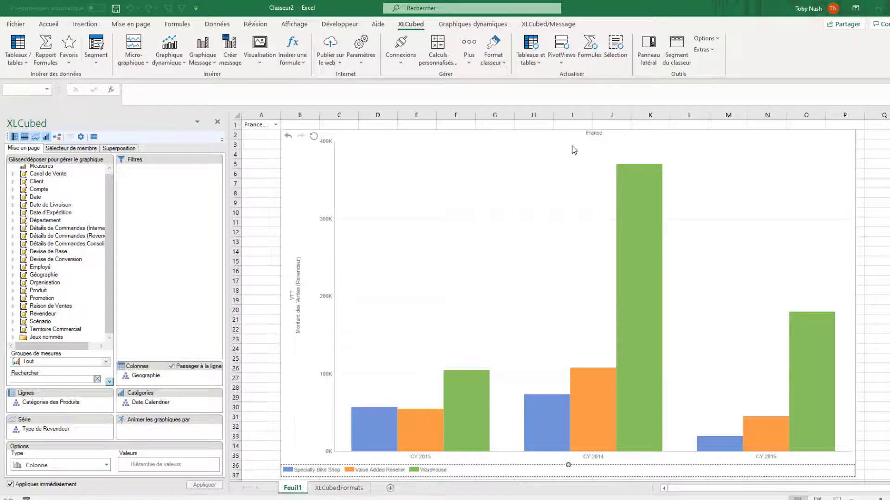
{"action": "double_click", "coordinate": [599, 137]}
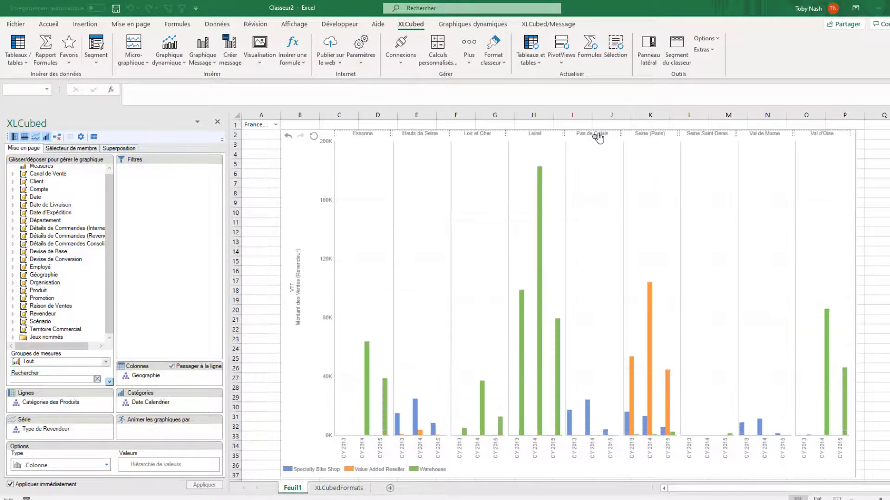